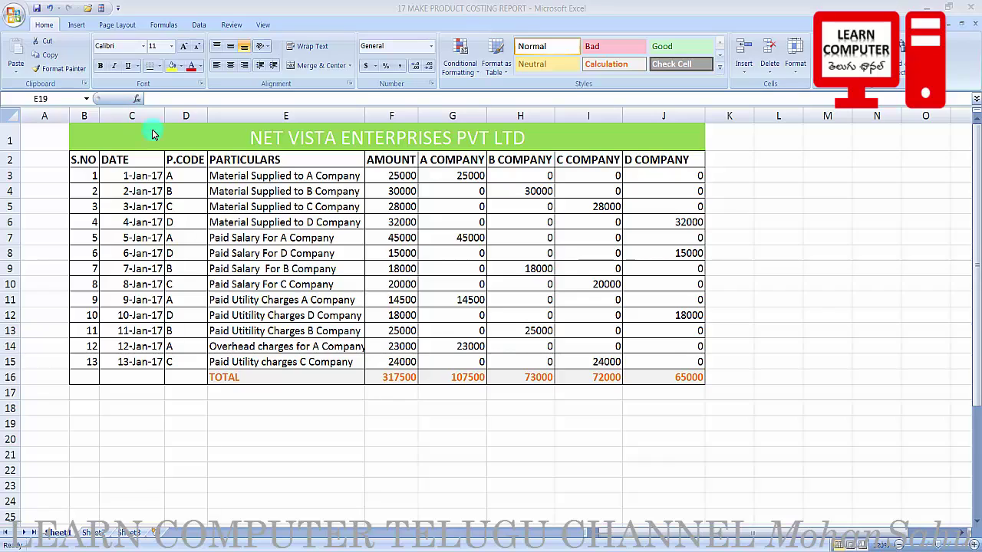
# Step: Select cell E17 below the TOTAL row of the costing table
pyautogui.click(273, 422)
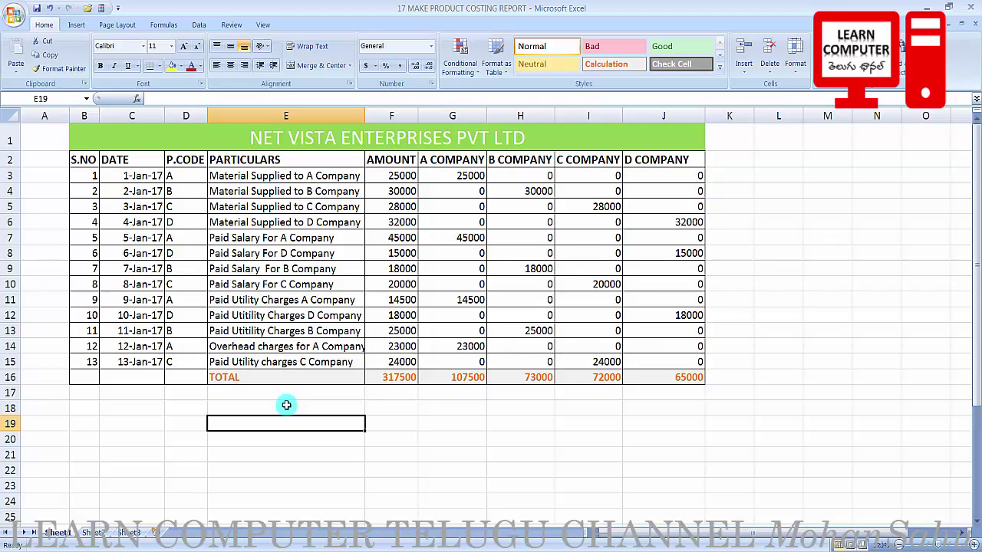
pyautogui.click(27, 132)
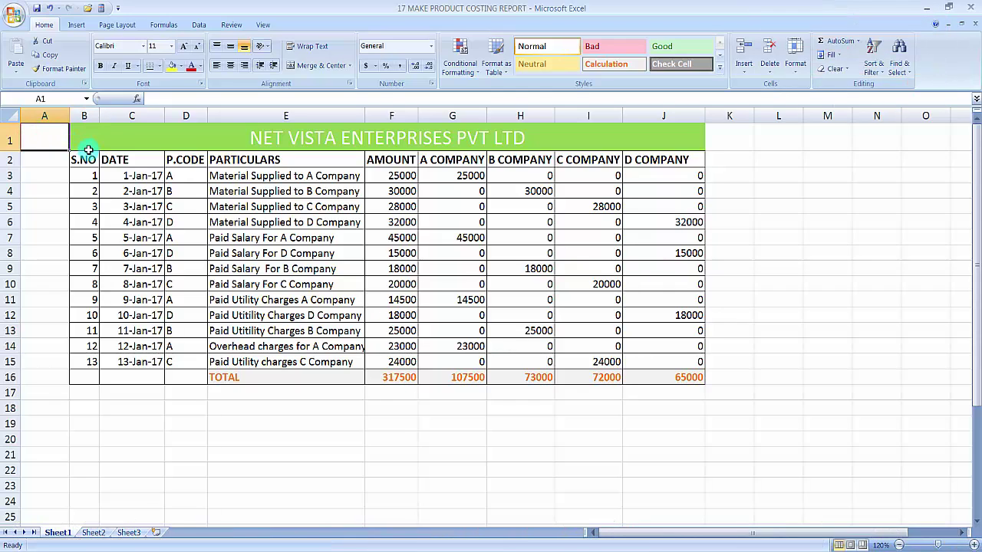
pyautogui.click(268, 430)
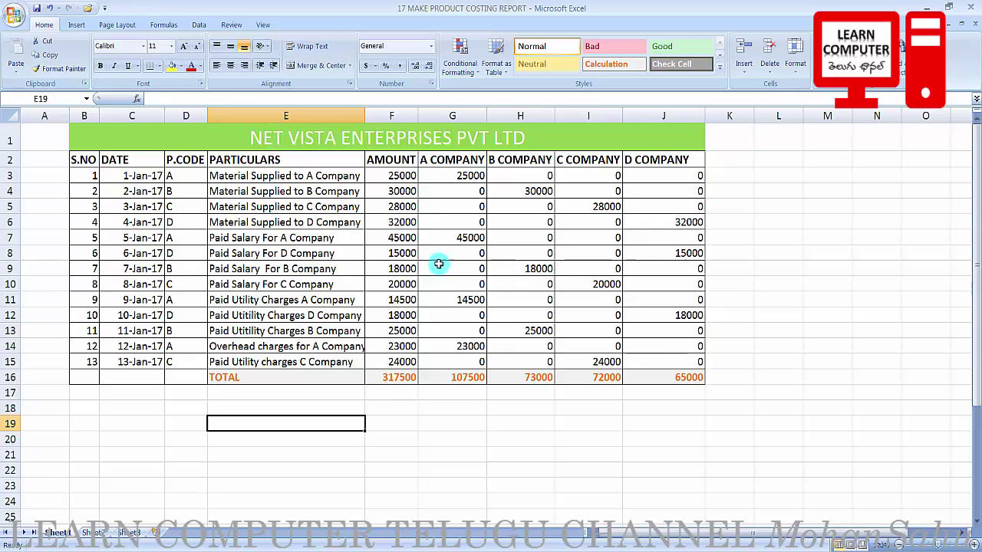
pyautogui.click(414, 444)
pyautogui.click(329, 390)
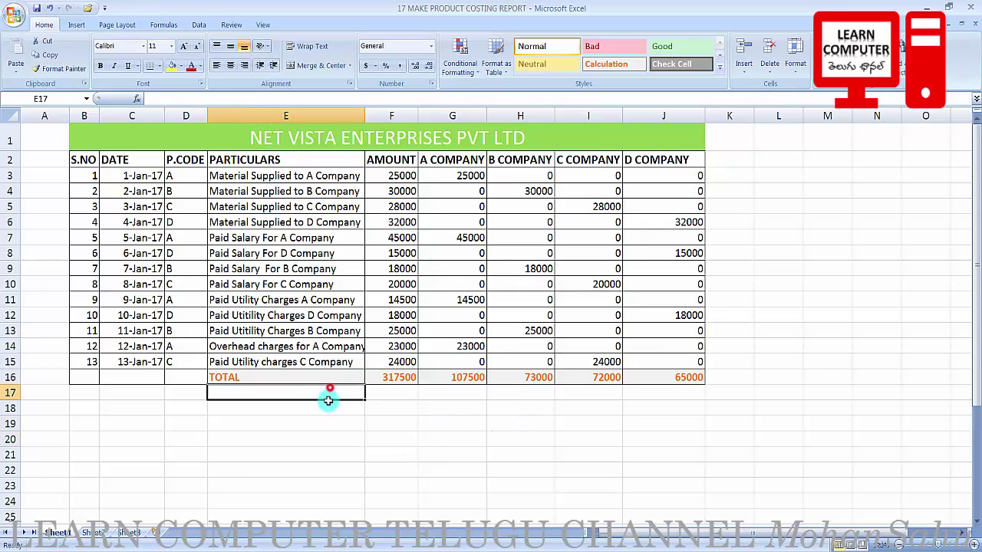
# Step: In Excel Options, go to Customize and list All Commands
pyautogui.click(9, 14)
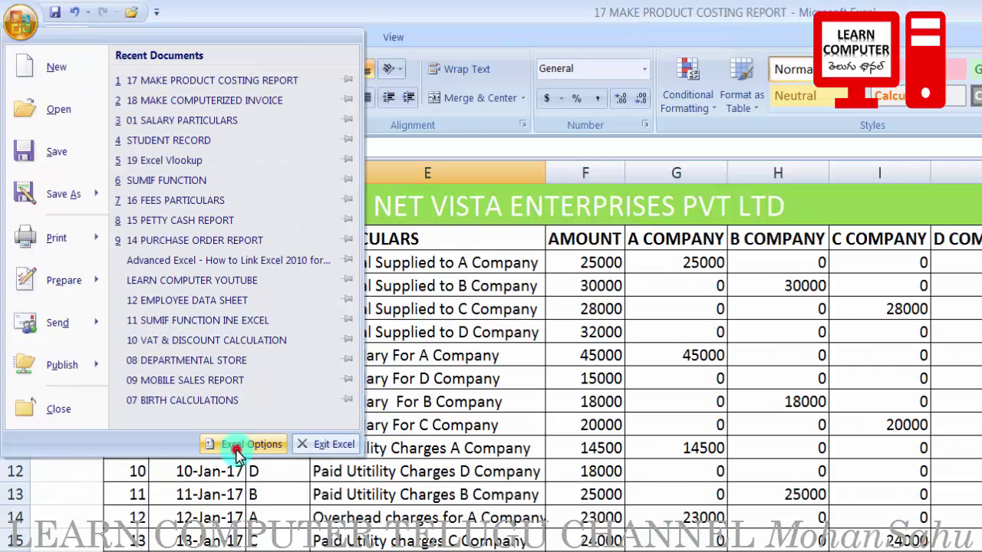
pyautogui.click(164, 292)
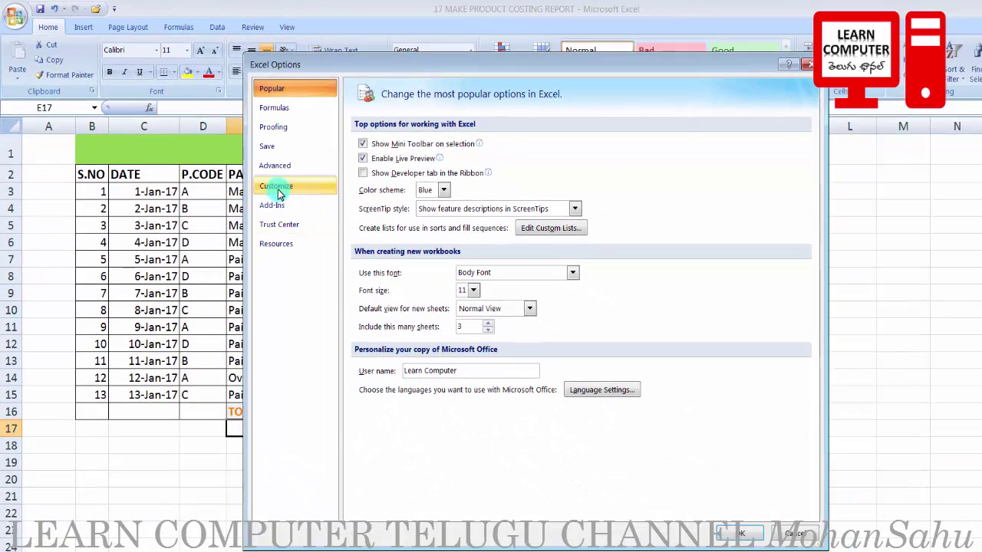
pyautogui.click(279, 194)
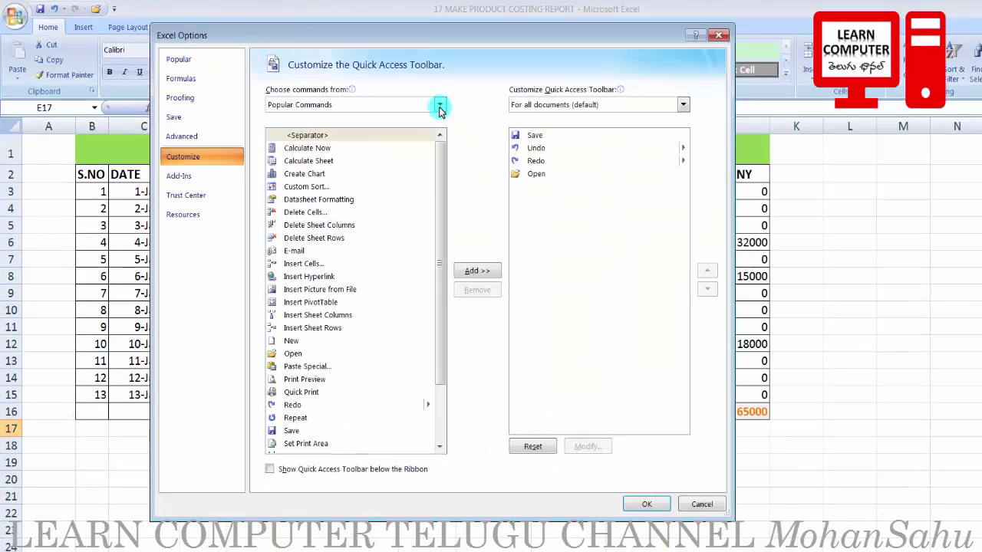
pyautogui.click(439, 106)
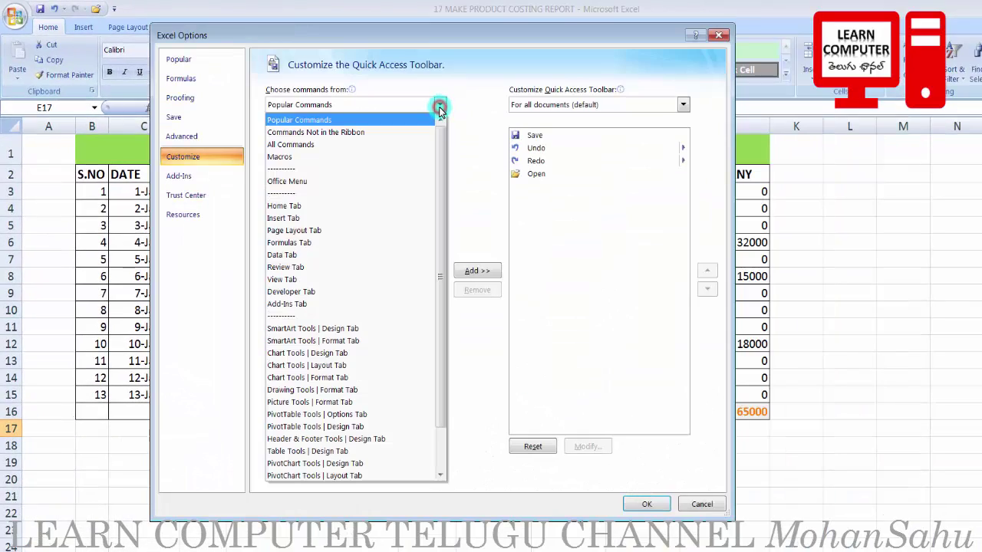
pyautogui.click(290, 145)
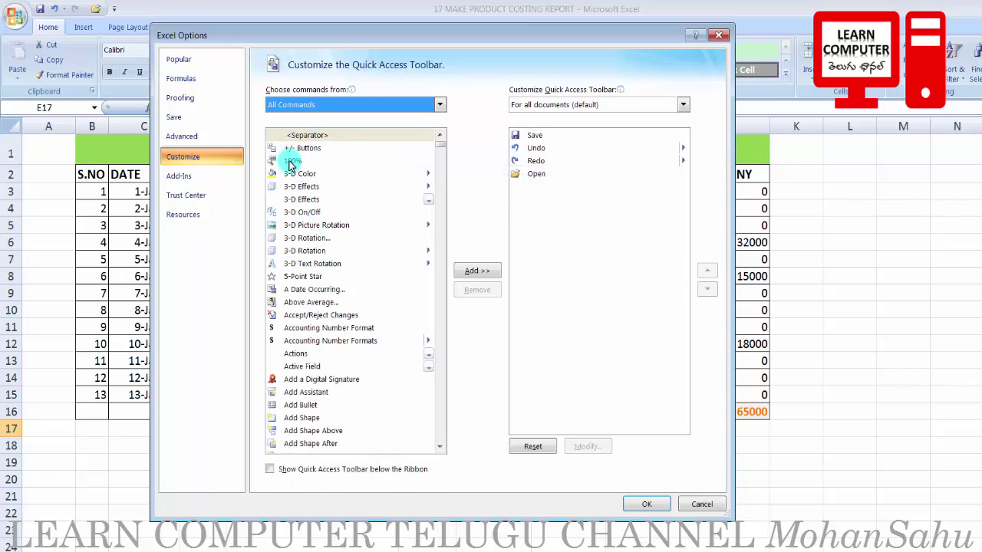
# Step: Add the Calculator command to the Quick Access Toolbar list
pyautogui.click(298, 266)
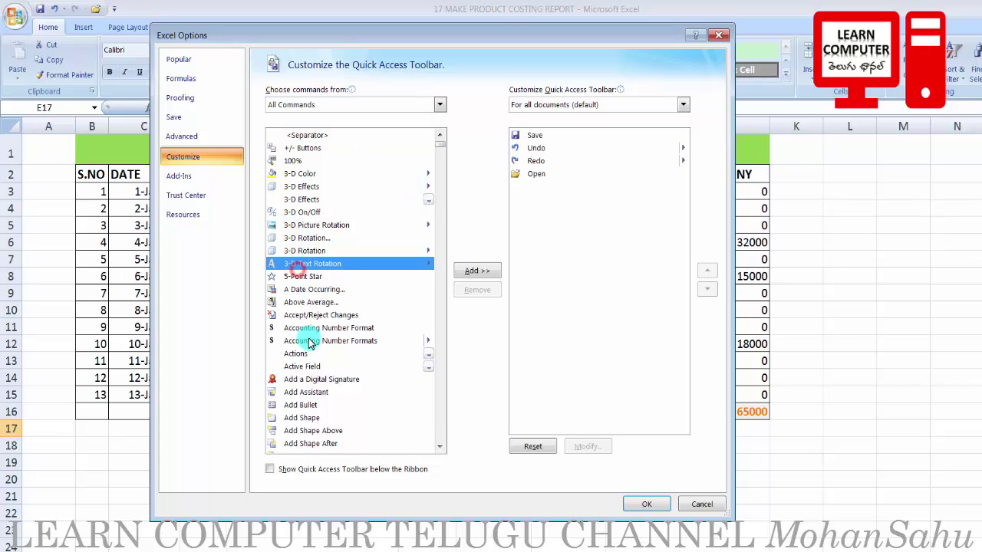
pyautogui.scroll(-2, 309, 343)
pyautogui.scroll(-2, 294, 328)
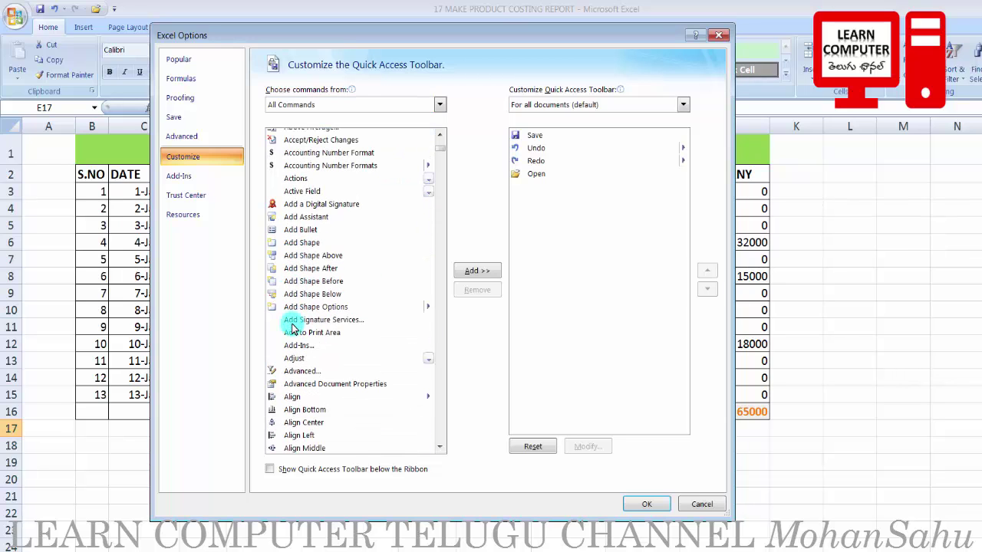
pyautogui.scroll(-10, 293, 328)
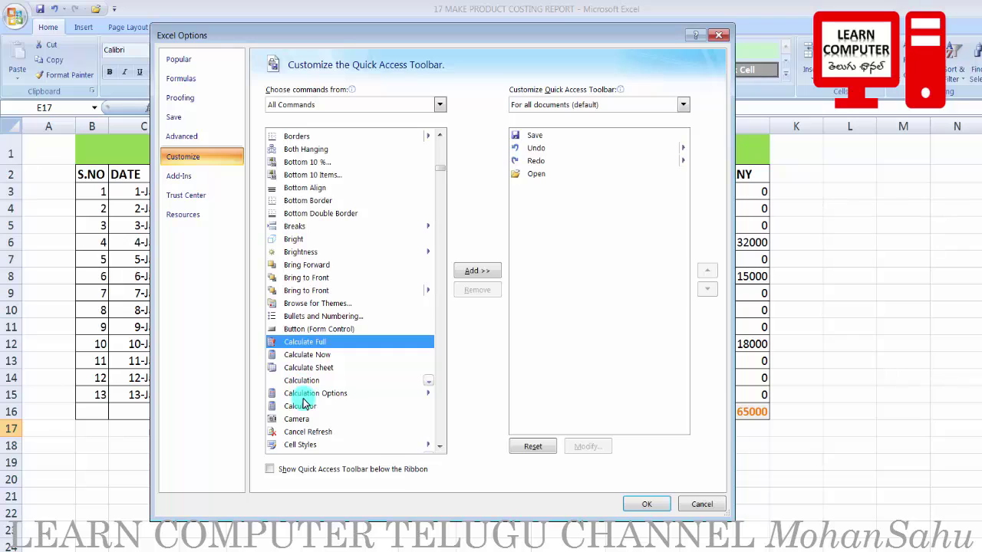
pyautogui.click(296, 405)
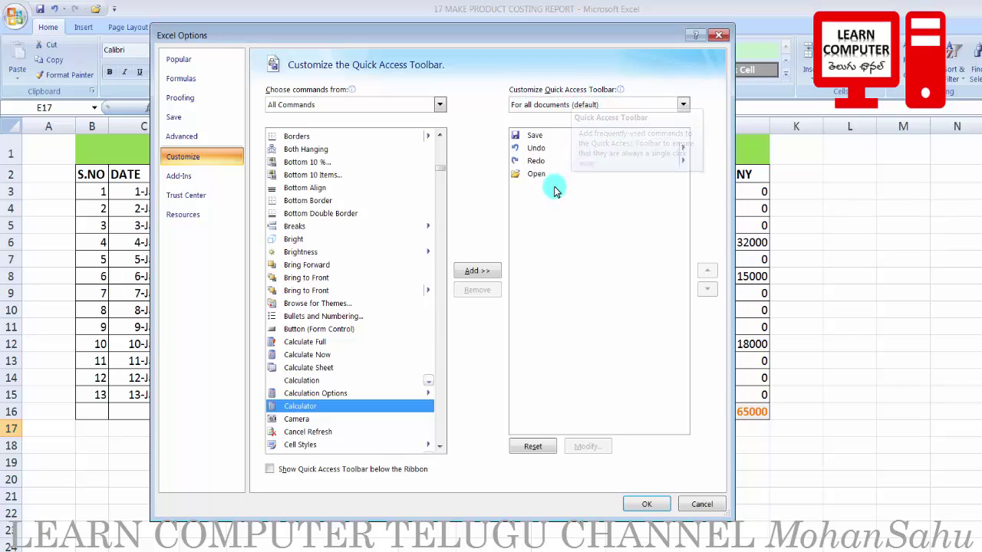
pyautogui.click(476, 271)
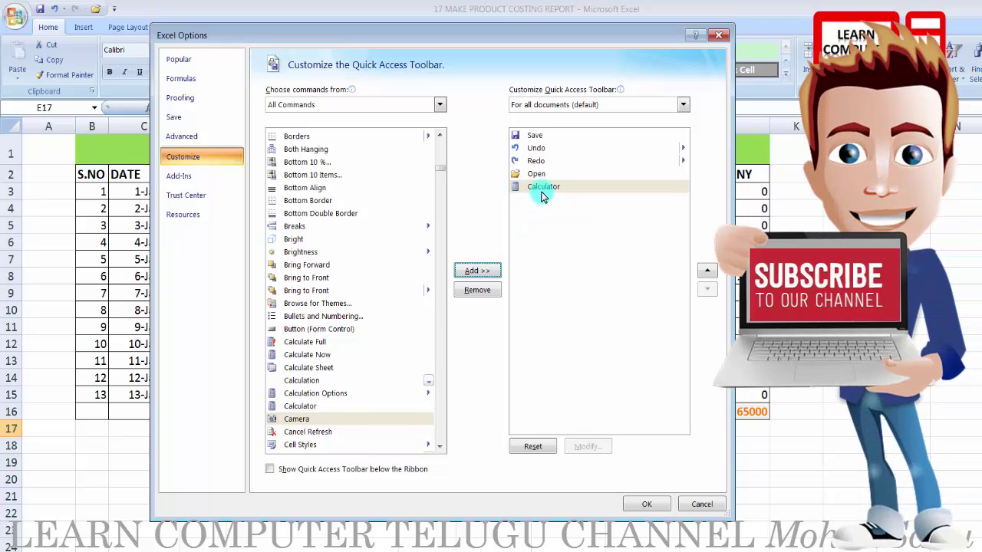
# Step: Confirm with OK, launch Calculator from its new toolbar button, then close Calculator
pyautogui.click(644, 506)
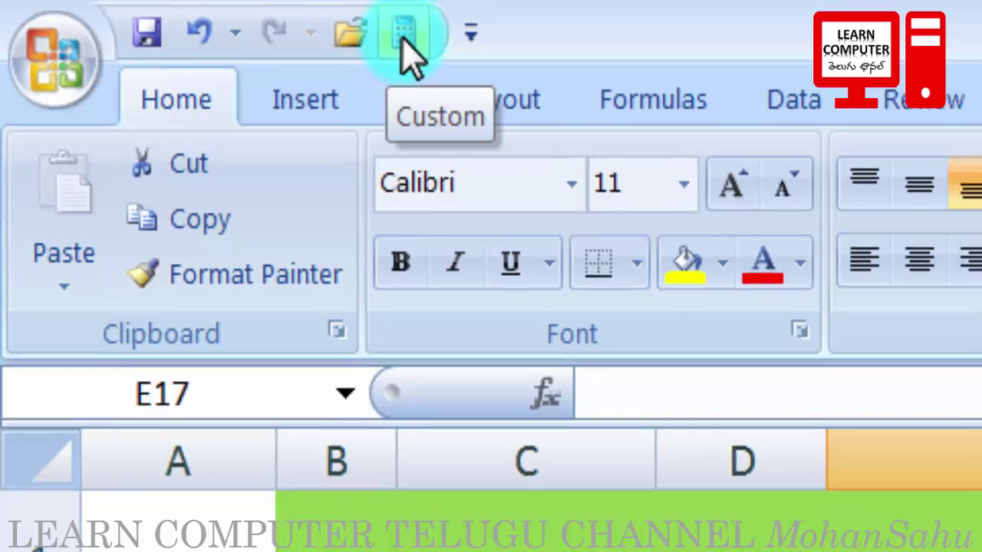
pyautogui.click(410, 33)
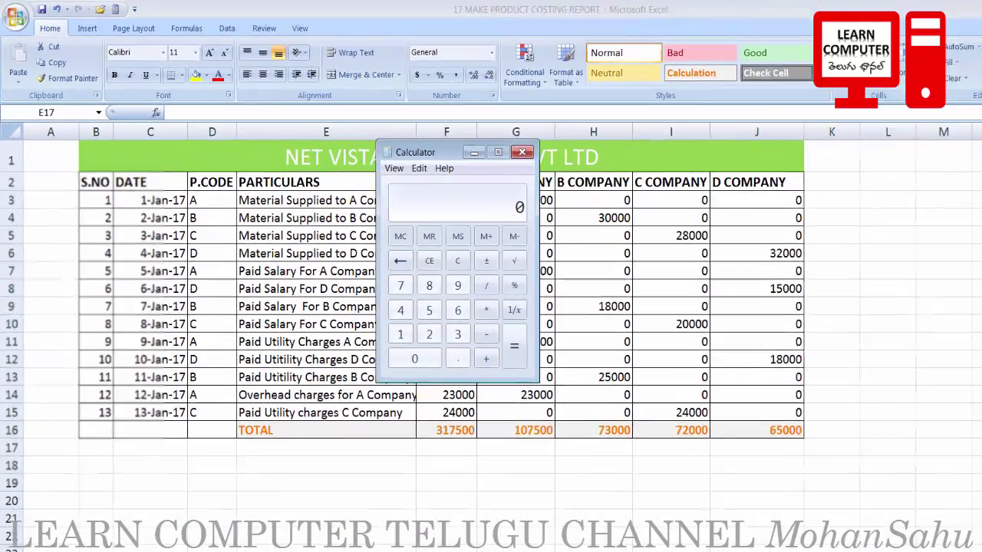
pyautogui.press('super')
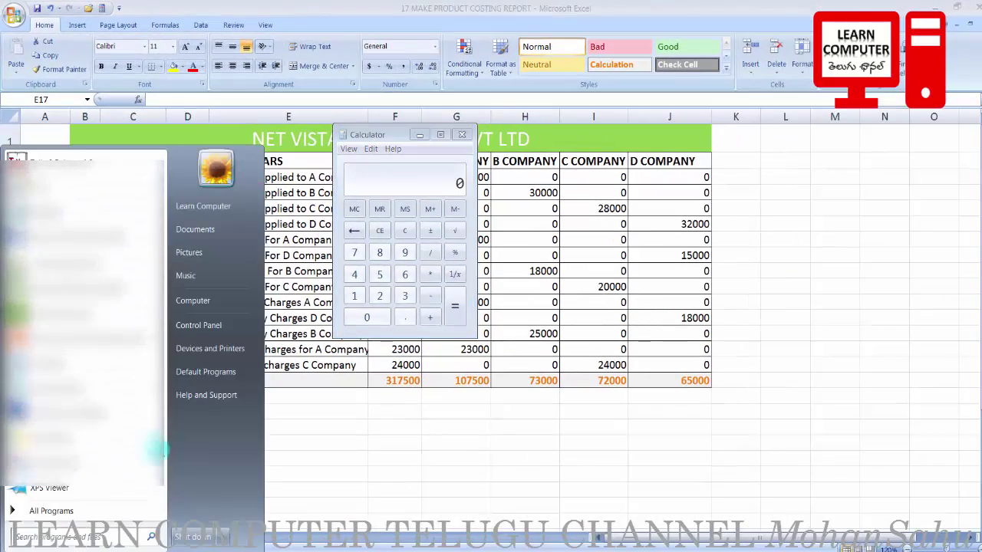
pyautogui.click(463, 136)
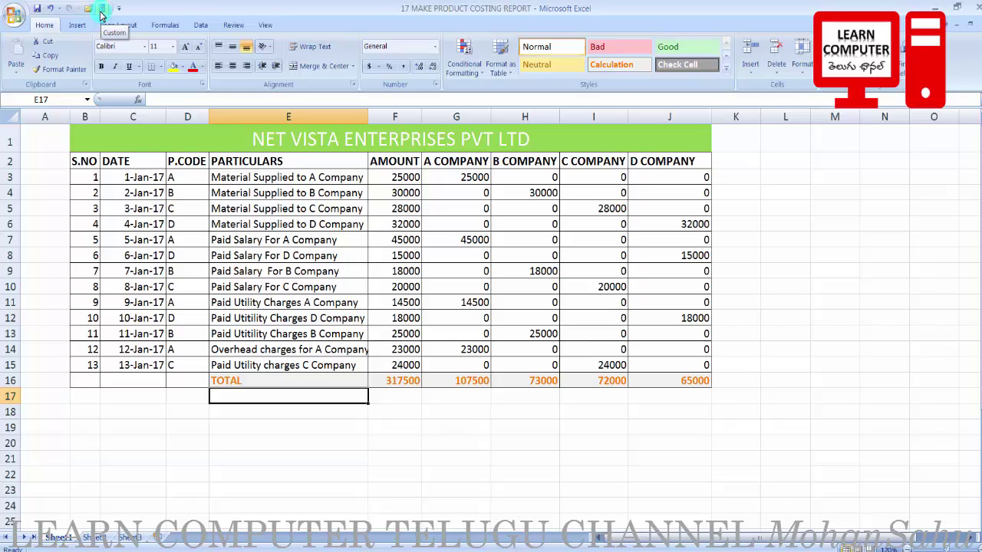
# Step: In Excel Options > Customize, remove the Custom (Calculator) entry, leaving Save, Undo, Redo and Open
pyautogui.click(14, 20)
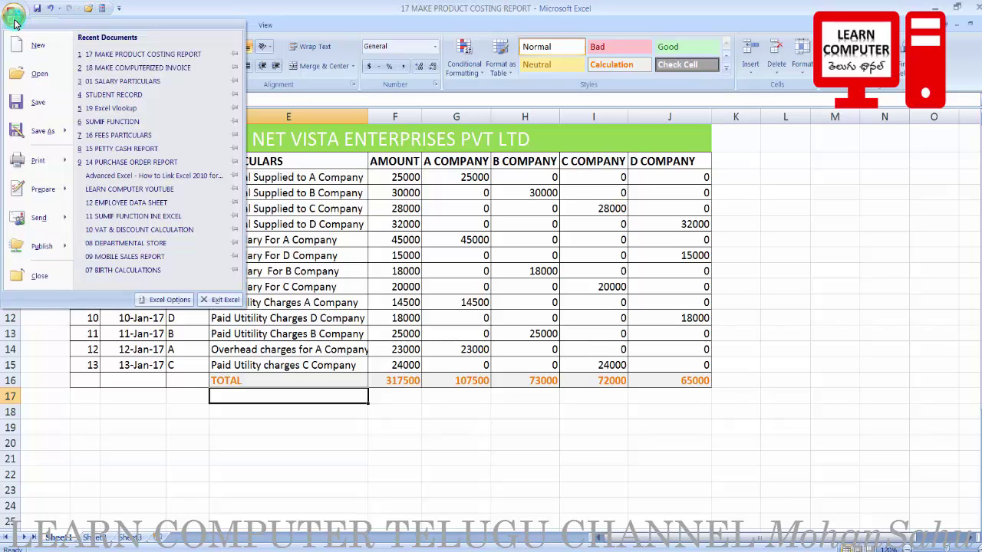
pyautogui.click(164, 300)
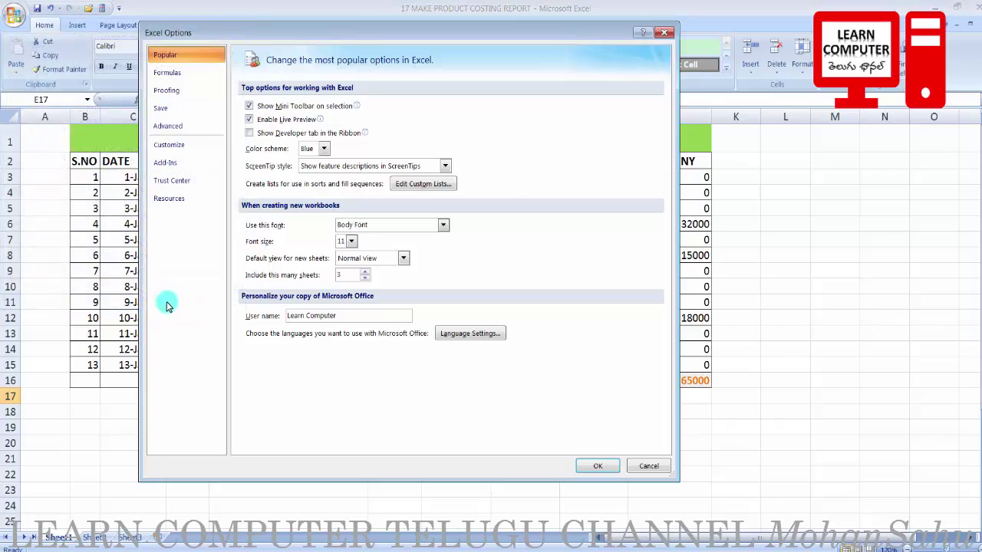
pyautogui.click(169, 146)
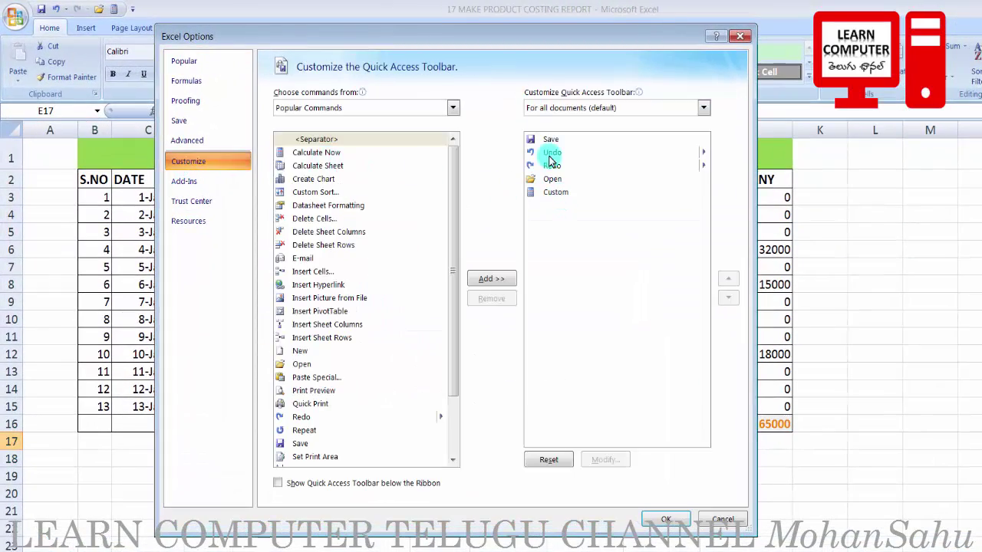
pyautogui.click(553, 194)
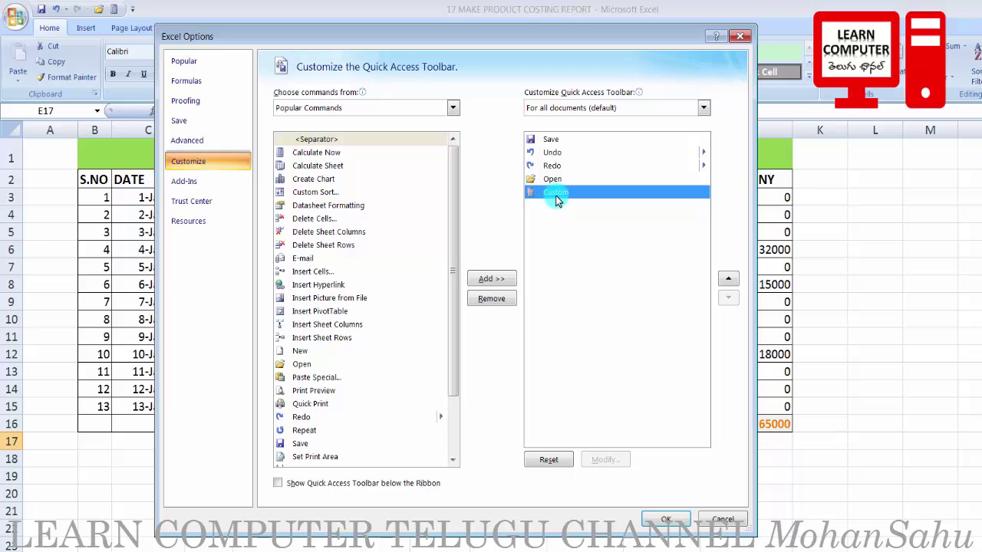
pyautogui.click(495, 300)
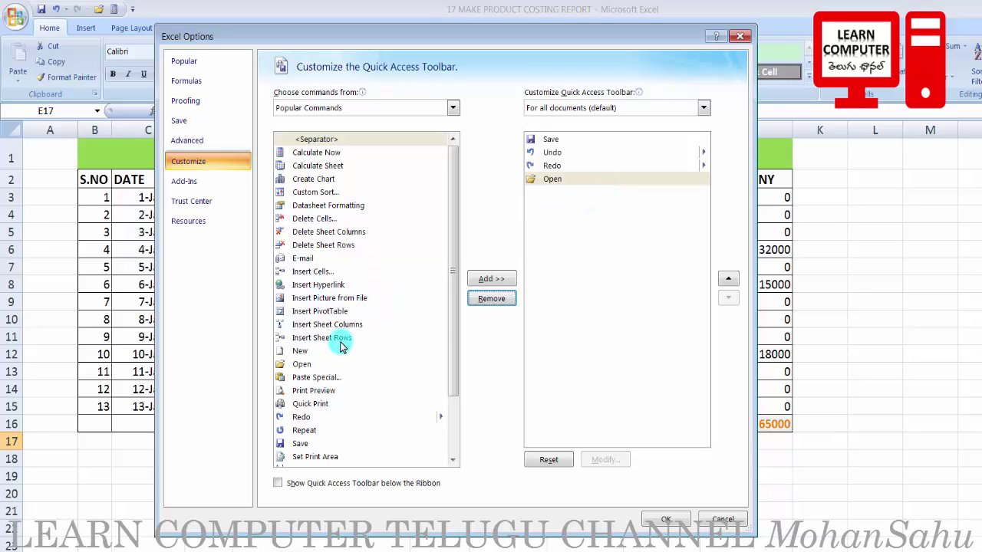
pyautogui.click(330, 327)
pyautogui.scroll(-1, 326, 329)
pyautogui.scroll(-1, 322, 338)
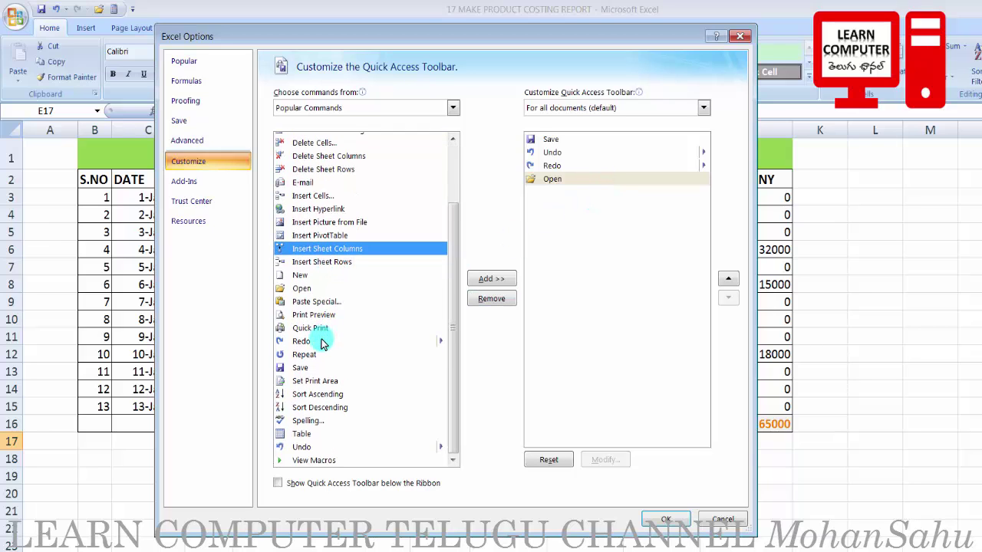
pyautogui.scroll(2, 322, 344)
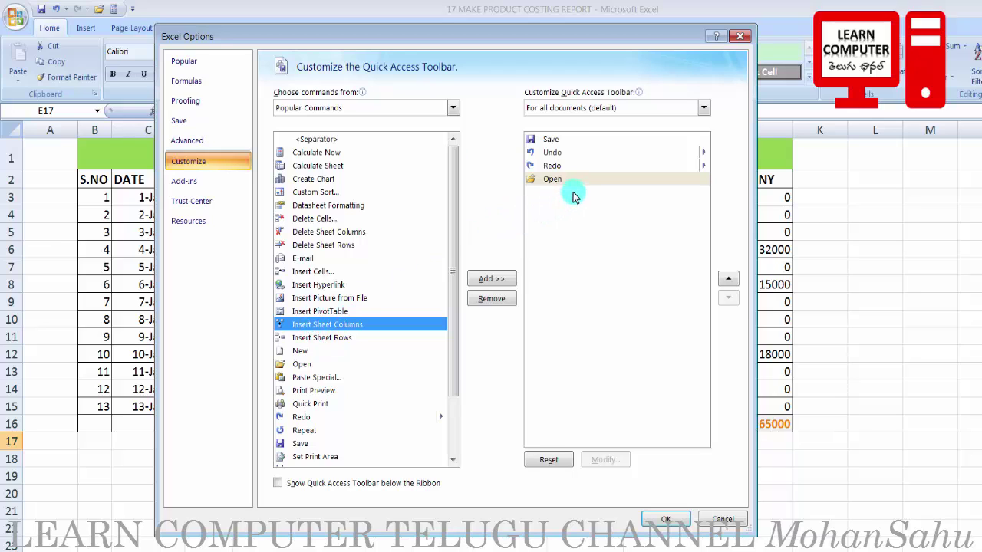
# Step: Click OK in Excel Options to apply the Calculator removal
pyautogui.click(665, 522)
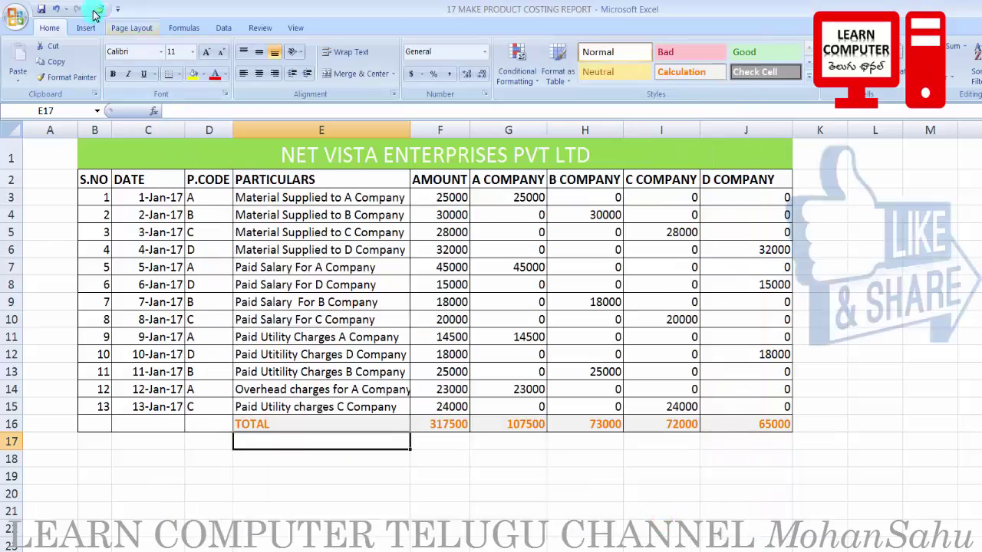